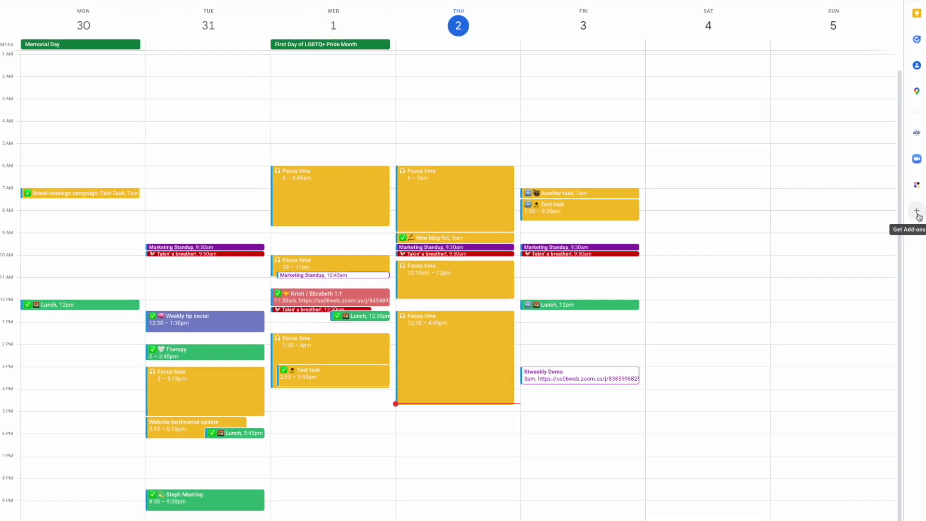
# Step: Look up the Reclaim.ai add-on in the calendar add-on marketplace, then return to the calendar
pyautogui.click(916, 221)
pyautogui.write('reclaim.ai')
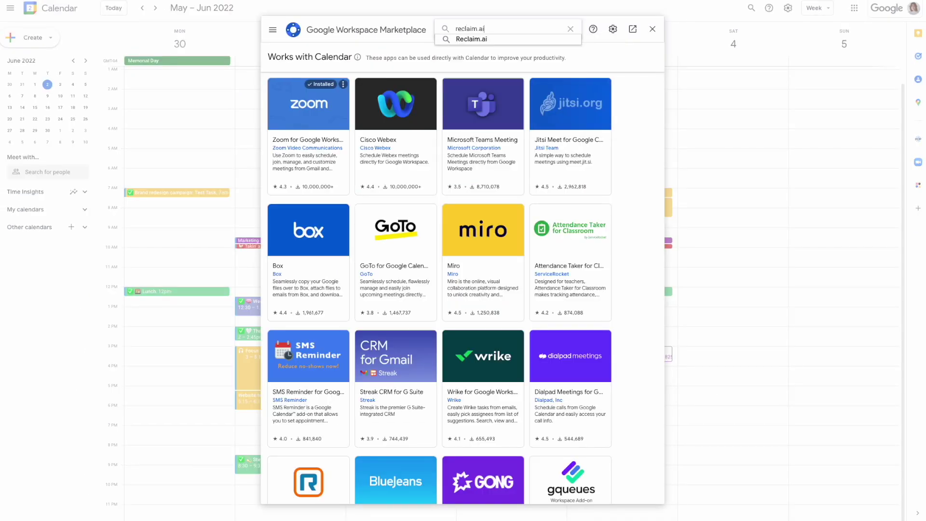
pyautogui.press('Return')
pyautogui.click(308, 108)
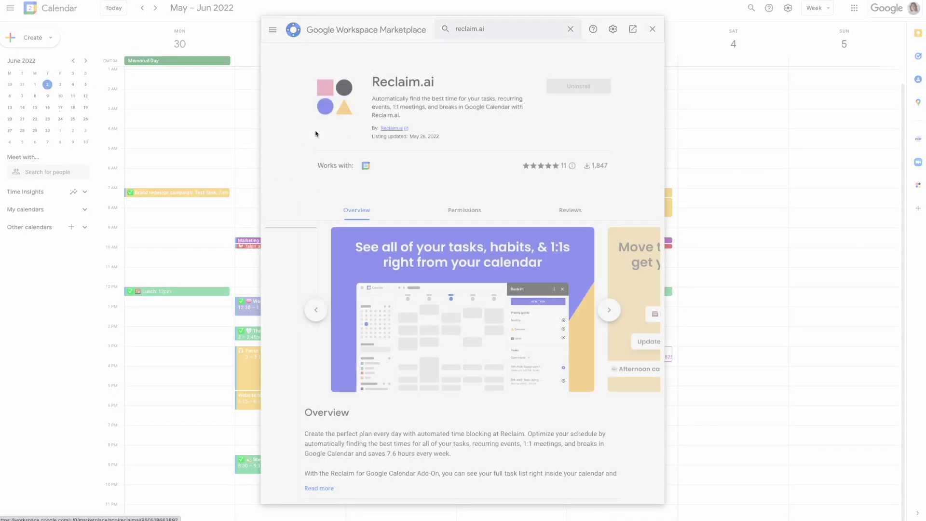
pyautogui.click(654, 31)
# Step: Open Reclaim.ai beside the calendar, view Test task's details, and bring up a blank new-task form
pyautogui.click(919, 186)
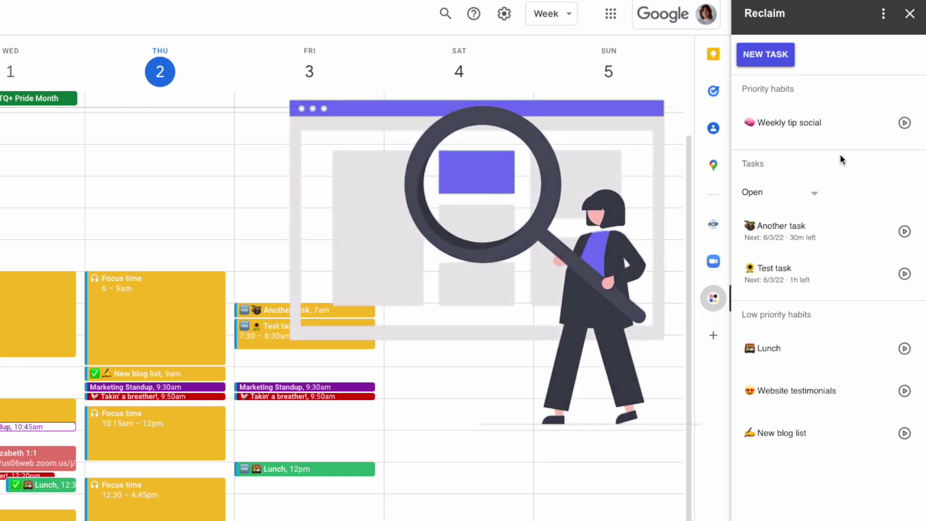
pyautogui.click(820, 127)
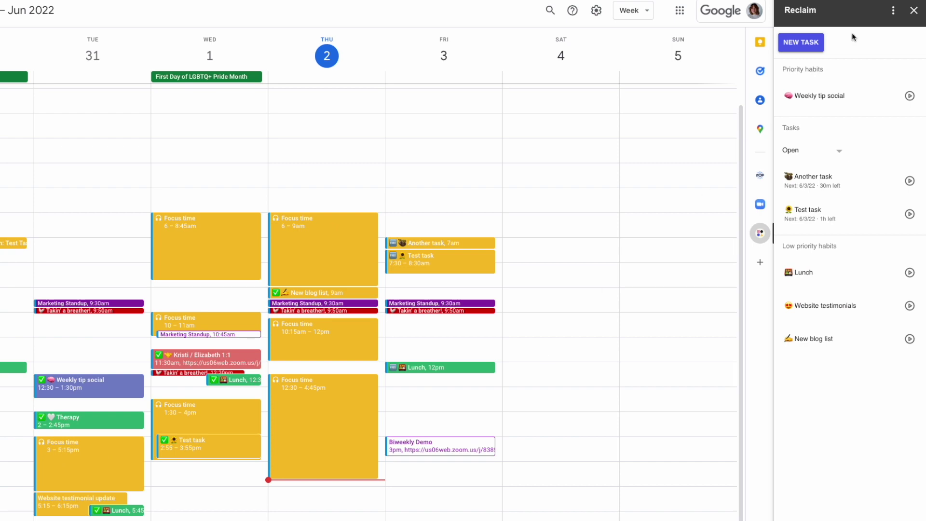
pyautogui.click(796, 41)
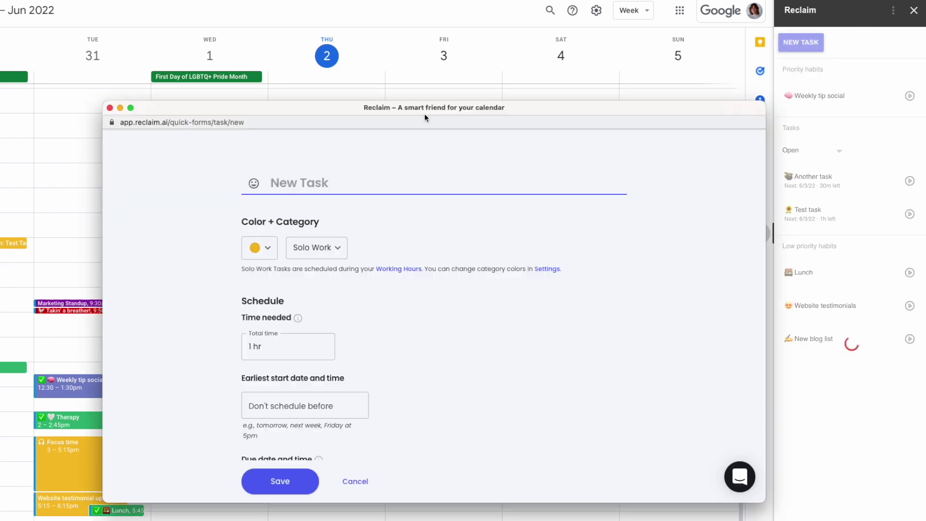
pyautogui.write('Important task')
# Step: Save 'Important task' with an emoji, 3 hrs time needed, and marked private
pyautogui.click(253, 183)
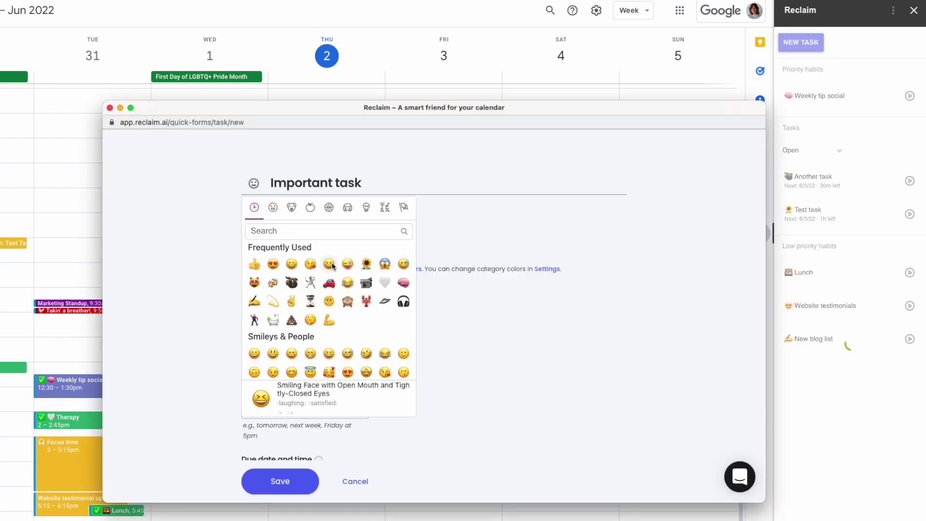
pyautogui.click(329, 264)
pyautogui.scroll(-5, 435, 326)
pyautogui.doubleClick(290, 249)
pyautogui.write('3')
pyautogui.scroll(-8, 435, 326)
pyautogui.click(380, 356)
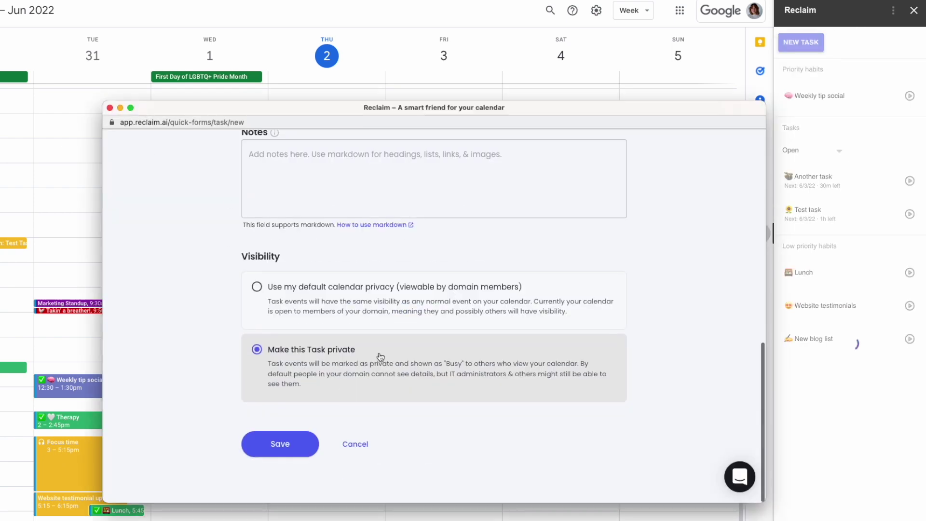
pyautogui.click(280, 444)
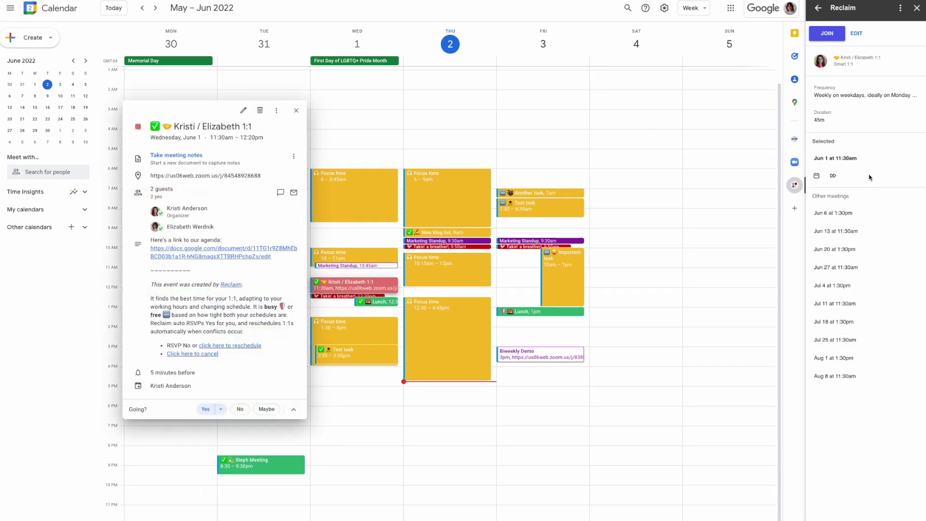
# Step: Open the Reclaim reschedule form for the Kristi / Elizabeth 1:1 on Wednesday, June 1
pyautogui.click(818, 177)
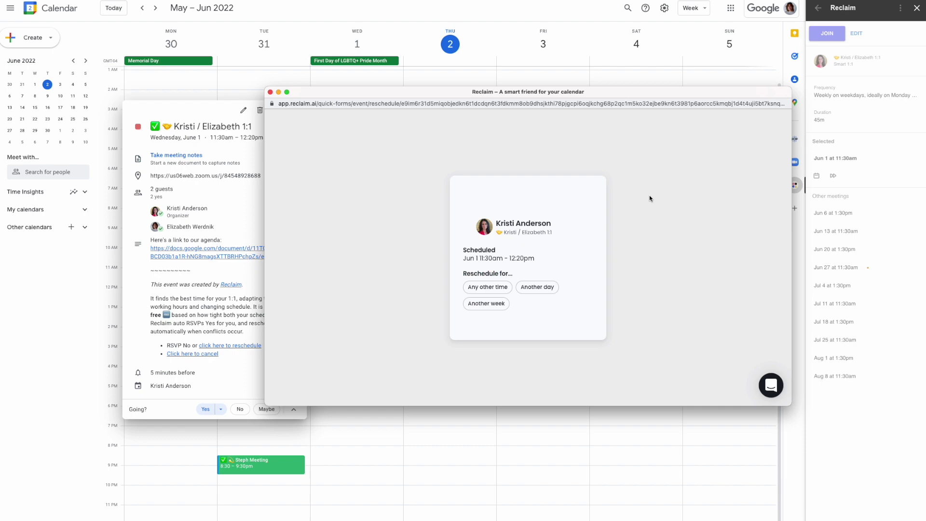